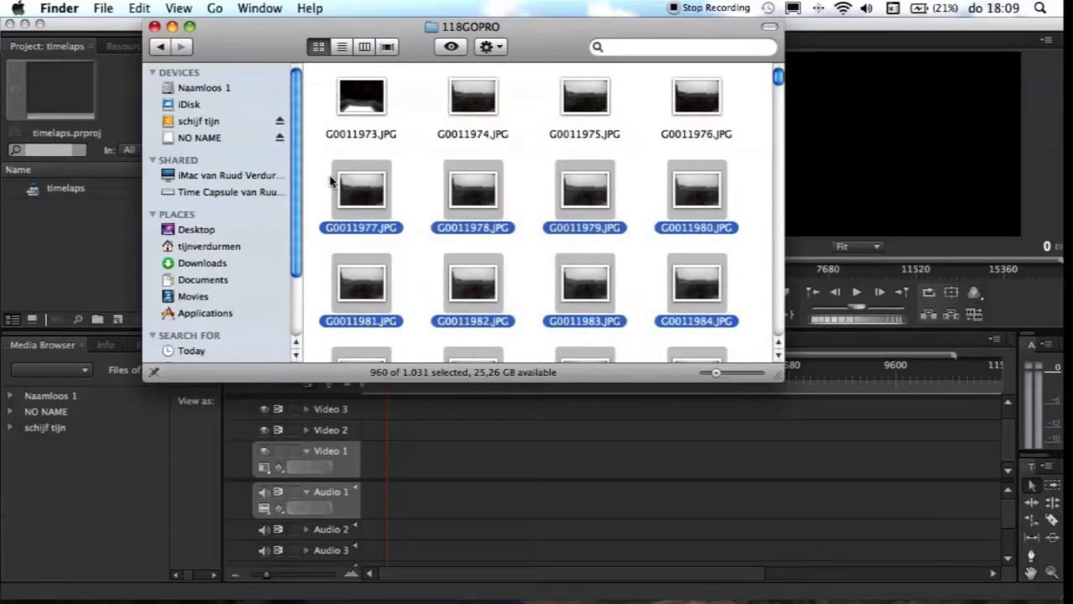
Copy the 960 selected GoPro photos into schijf tijn > edit > timelaps
key("super+c")
left_click(191, 122)
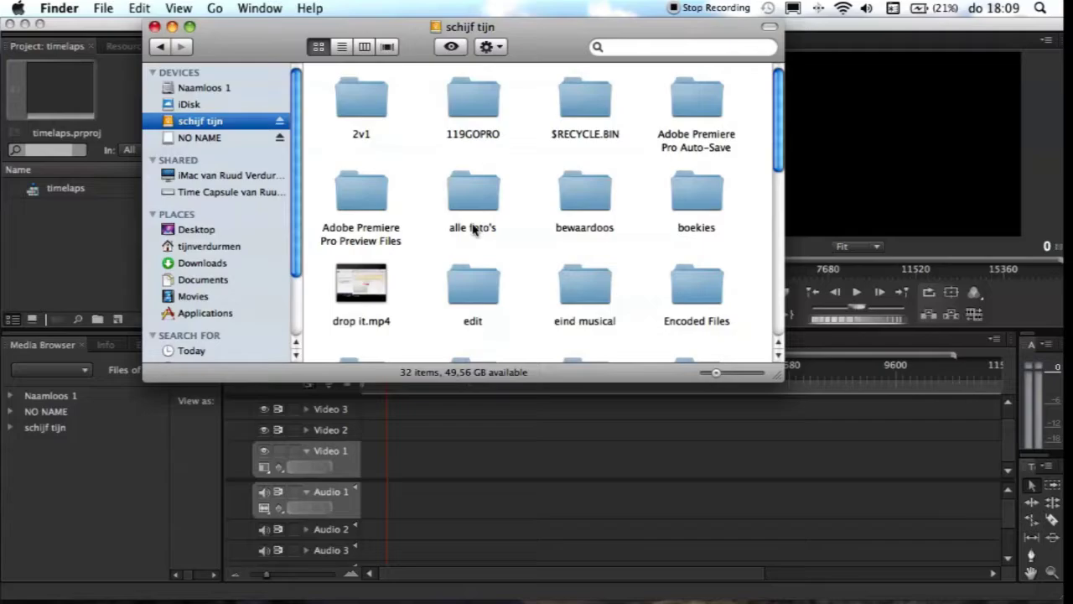
double_click(474, 289)
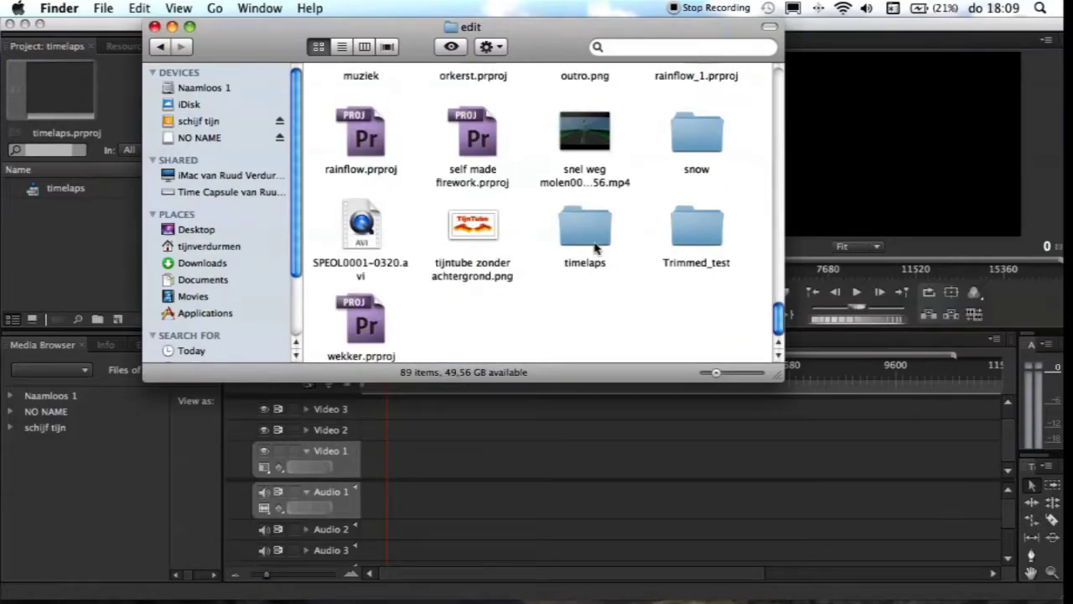
double_click(578, 239)
key("super+v")
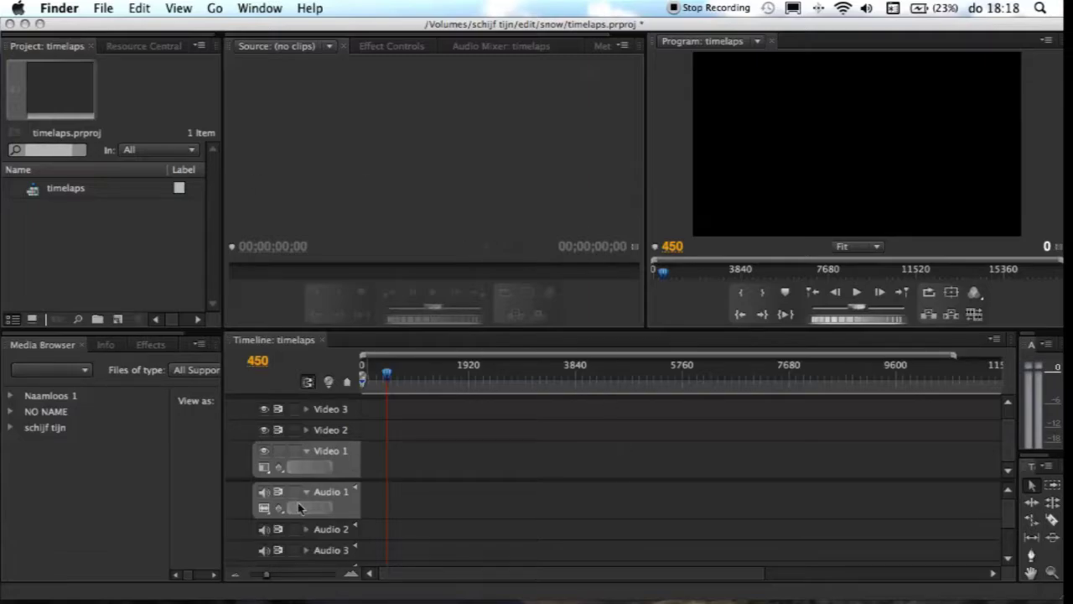
Start a File > Import and select G0011977.JPG in timelaps with Numbered Stills enabled
right_click(119, 230)
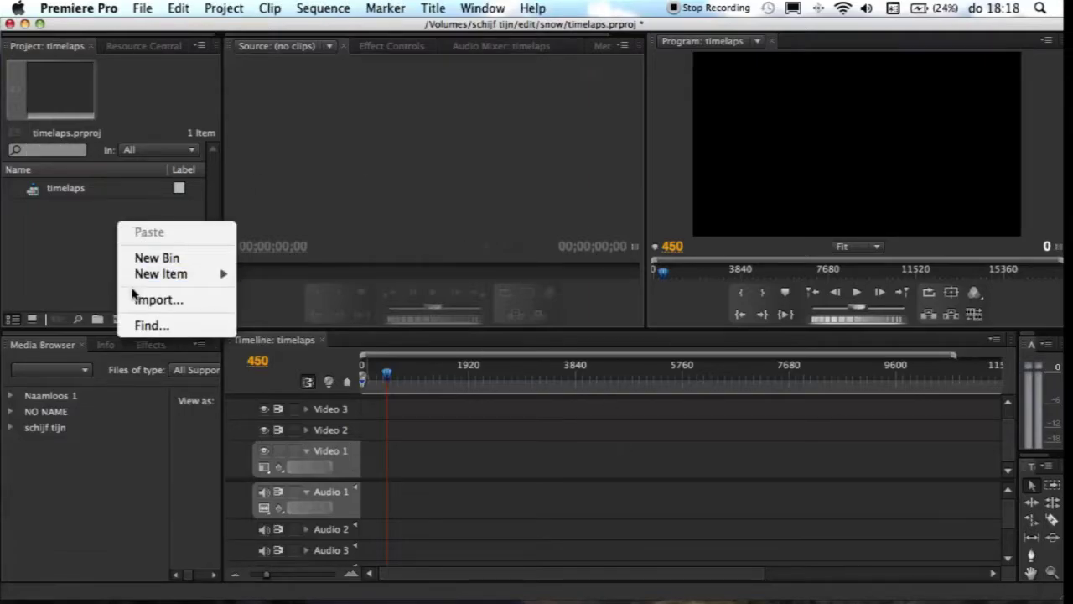
left_click(95, 269)
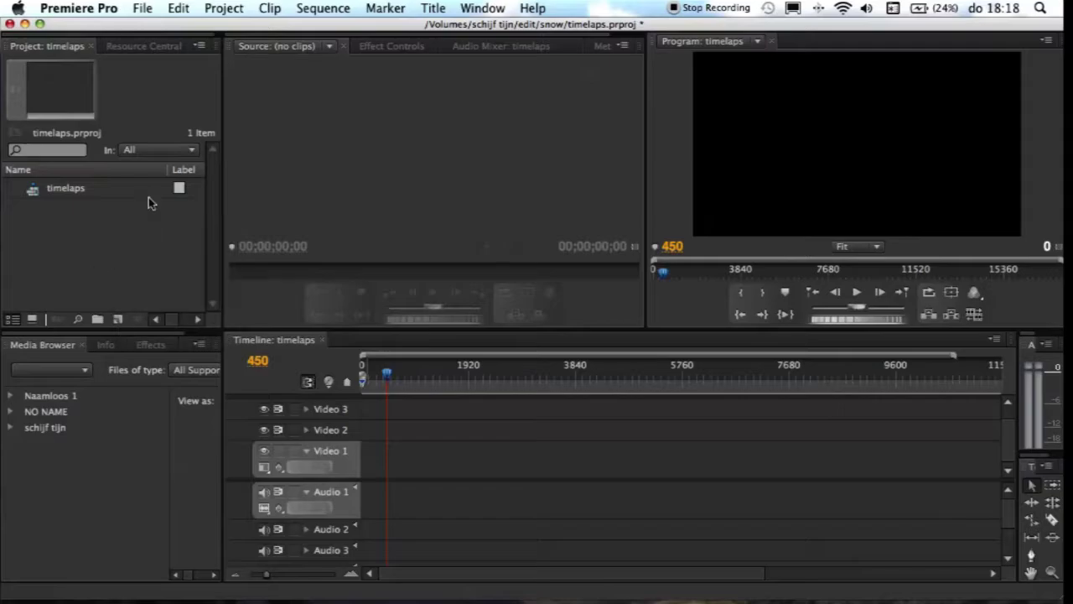
left_click(143, 9)
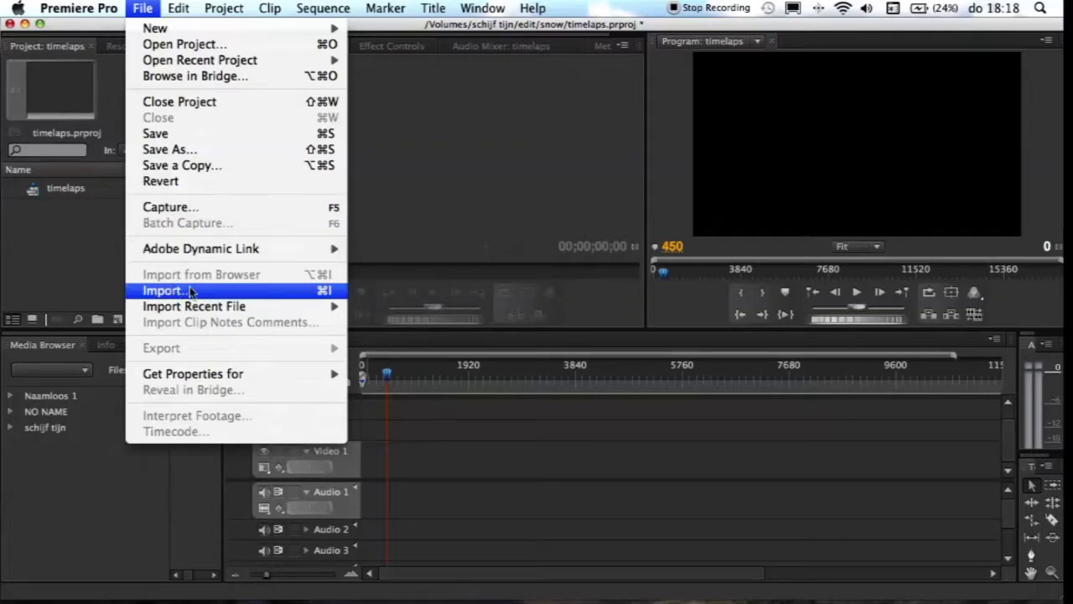
left_click(308, 295)
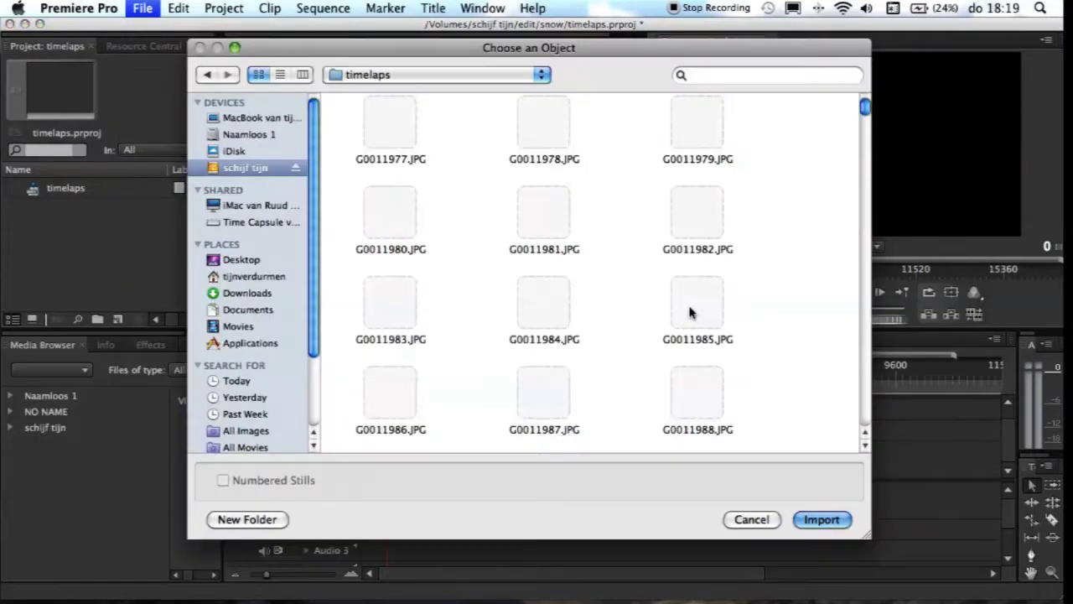
scroll(522, 138, "down", 20)
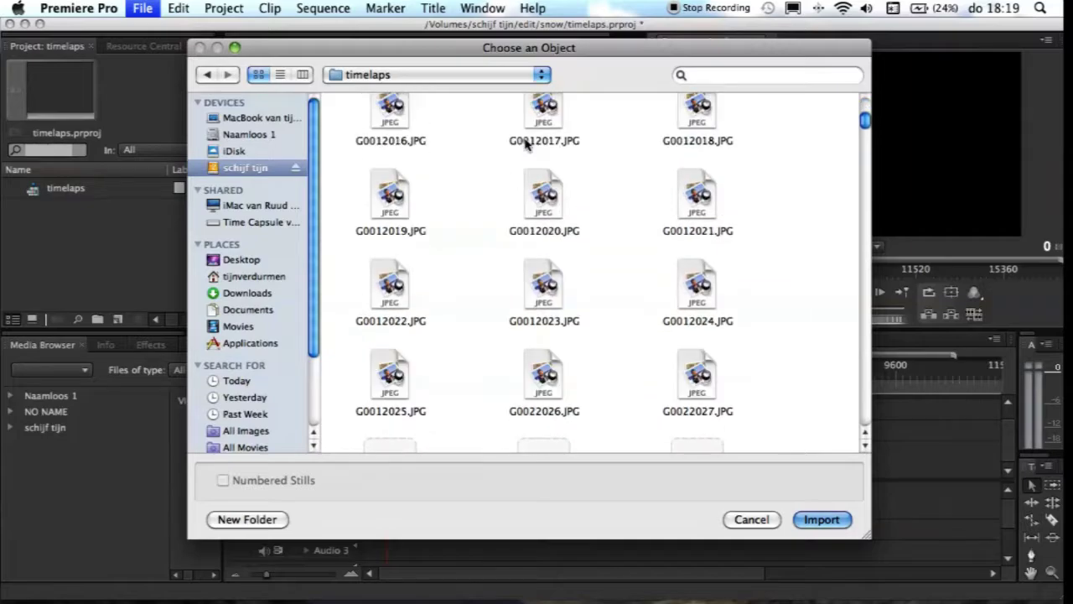
scroll(528, 148, "down", 10)
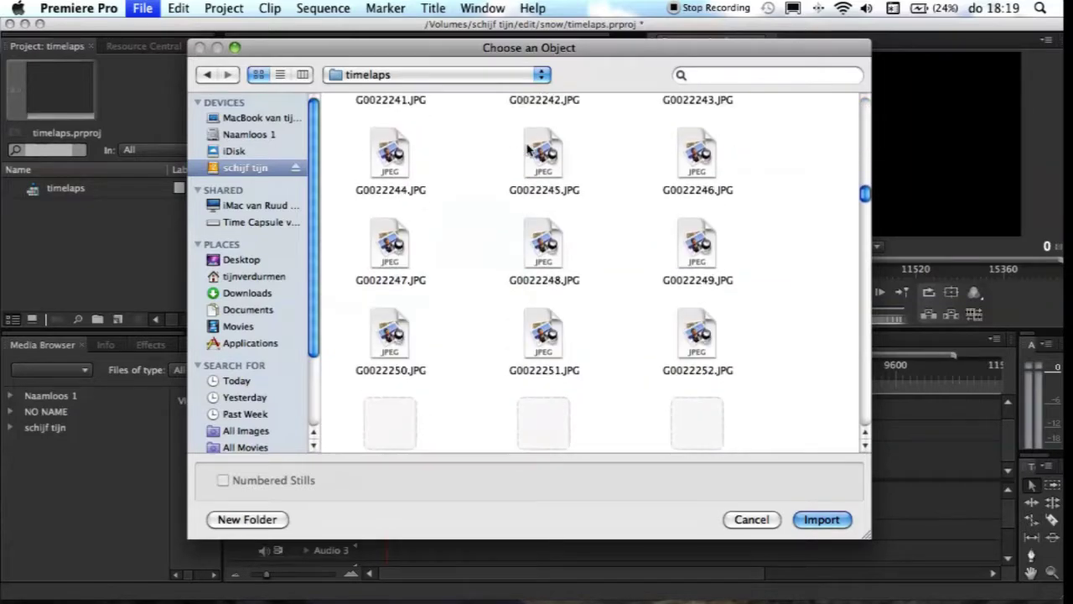
scroll(528, 151, "up", 20)
scroll(528, 155, "up", 20)
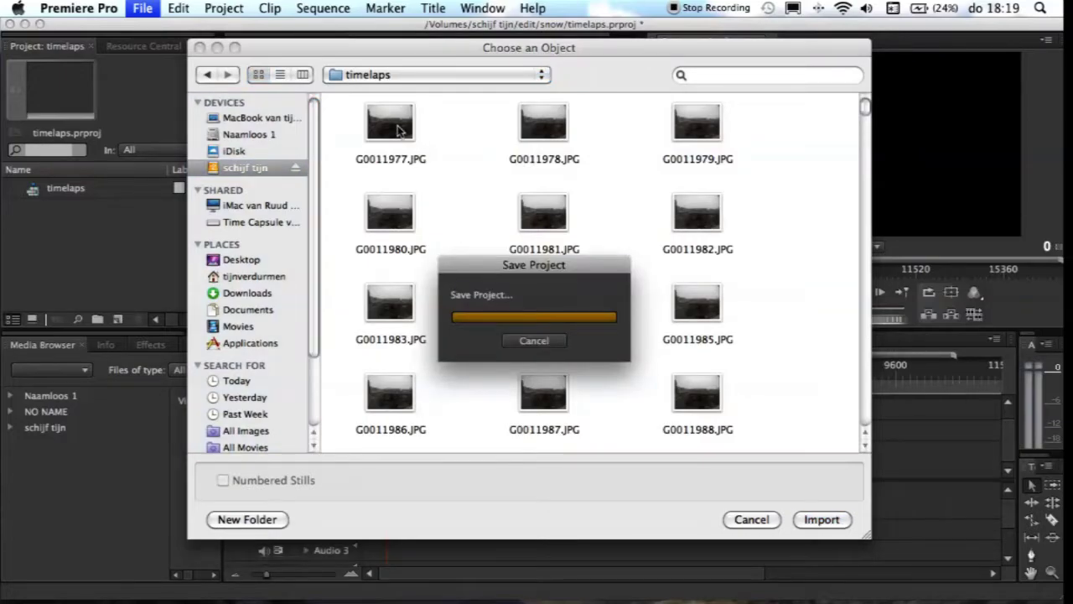
left_click(399, 130)
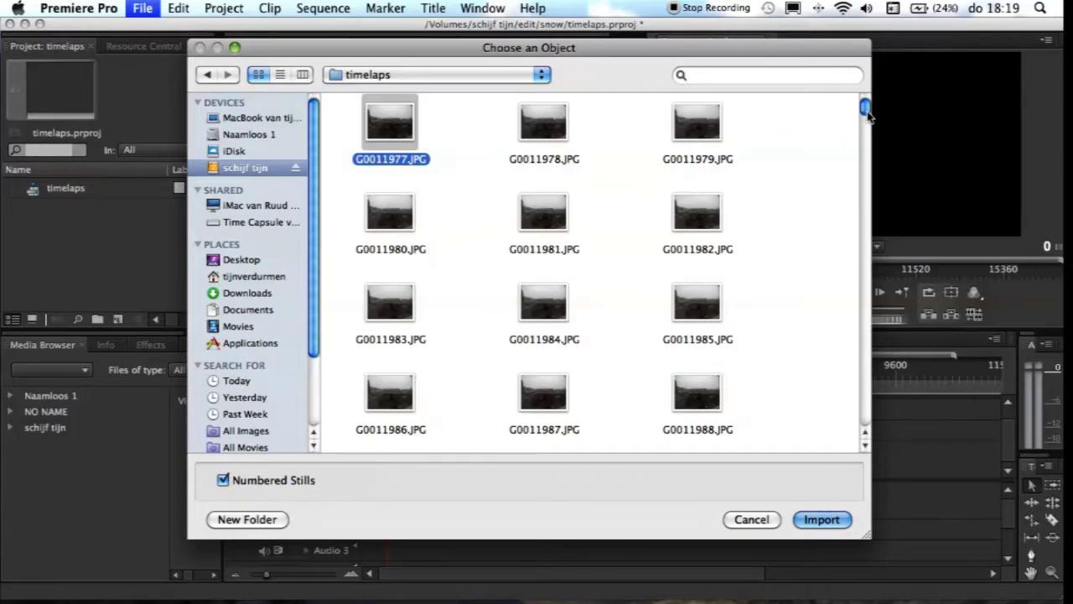
left_click_drag(866, 109, 868, 122)
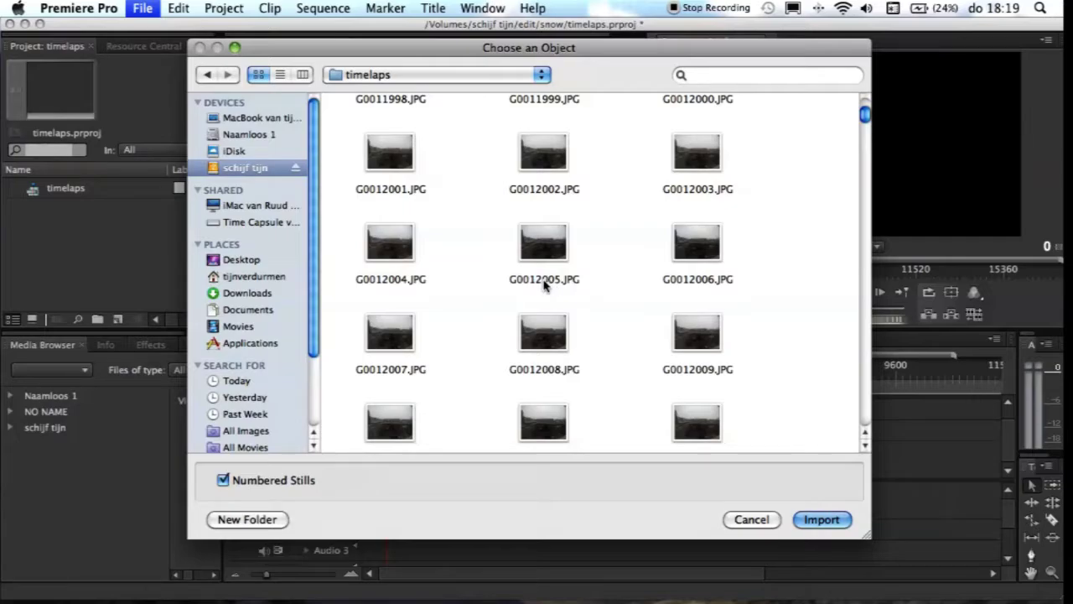
Import G0011977.JPG as one clip, place it on Video 1, and scrub its frames
left_click(822, 518)
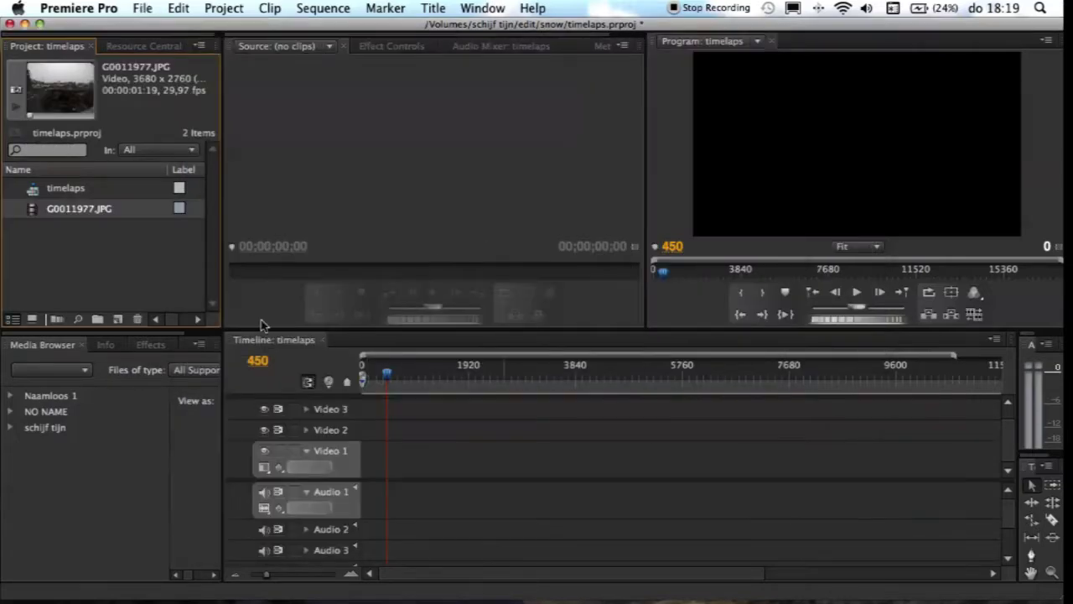
left_click_drag(370, 436, 373, 457)
key("equal")
key("equal")
key("equal")
key("equal")
key("equal")
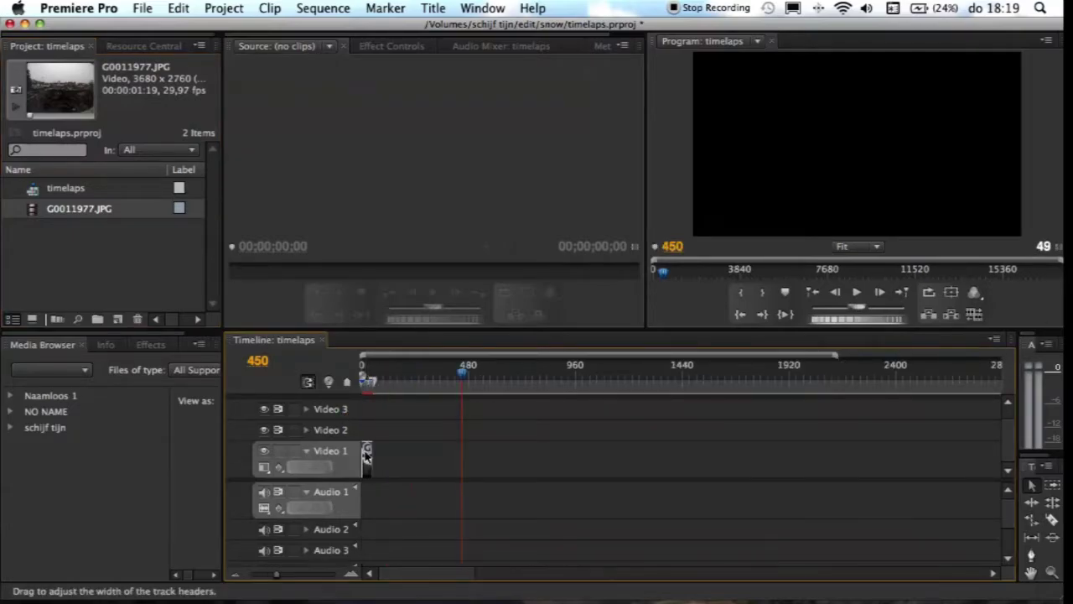
key("Home")
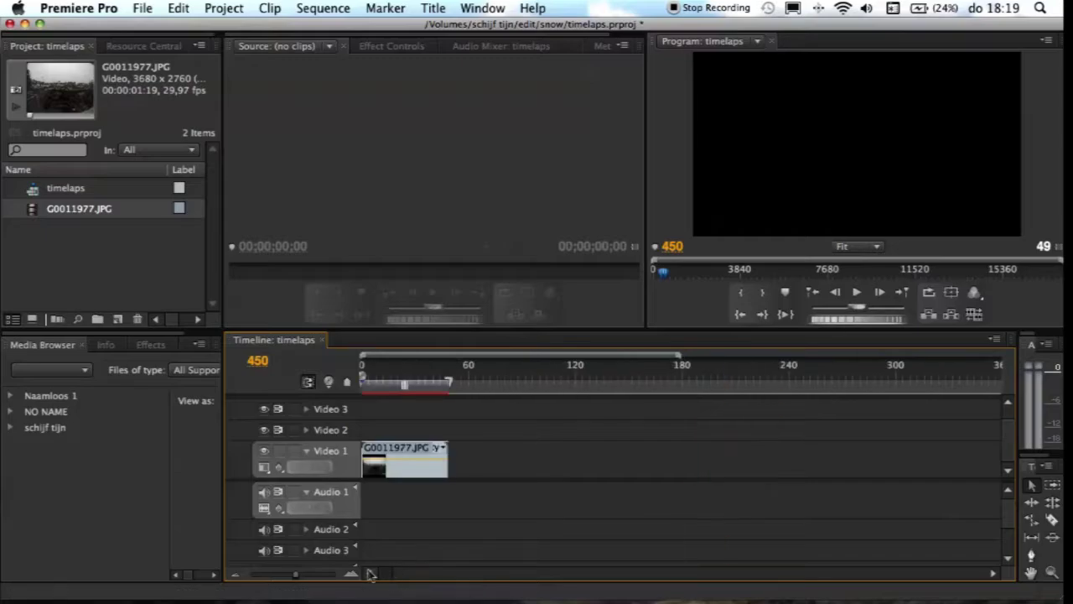
key("equal")
key("equal")
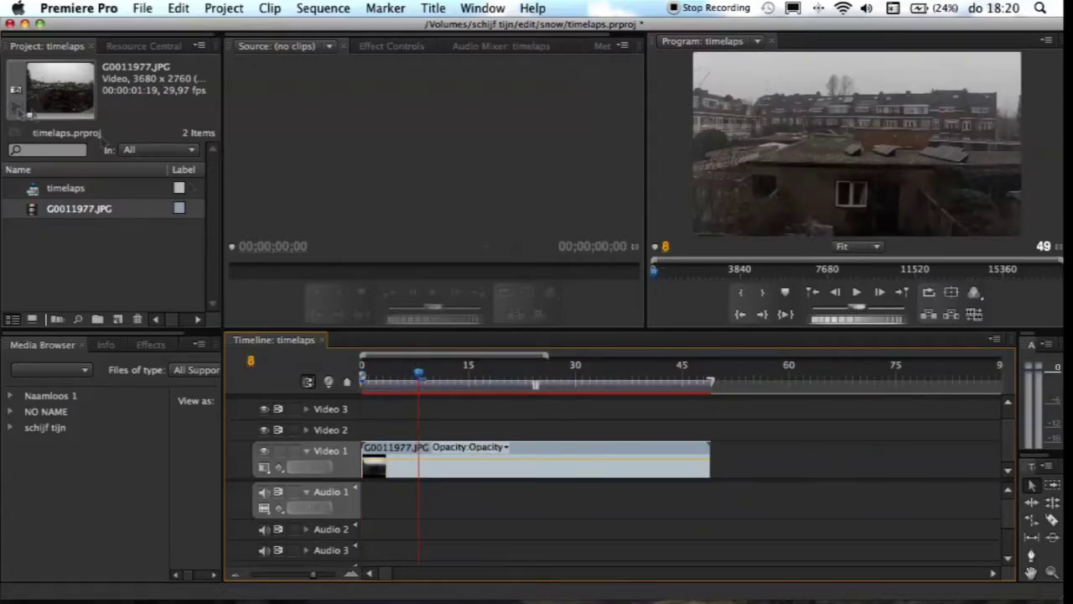
left_click_drag(417, 374, 513, 384)
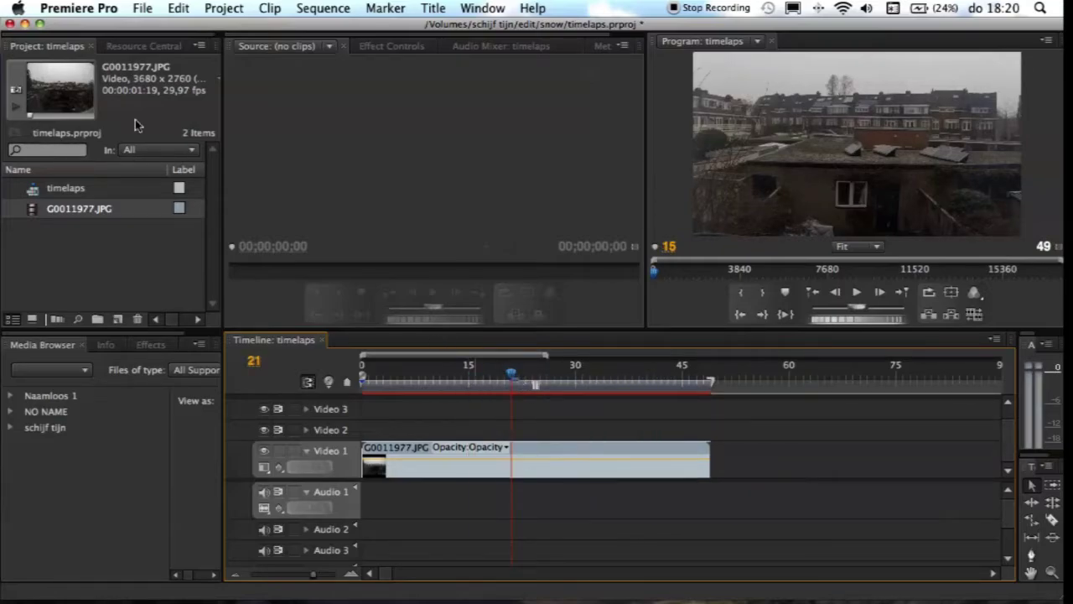
Import the G0022051.JPG numbered-stills sequence and place it after G0011977.JPG on Video 1
left_click(141, 8)
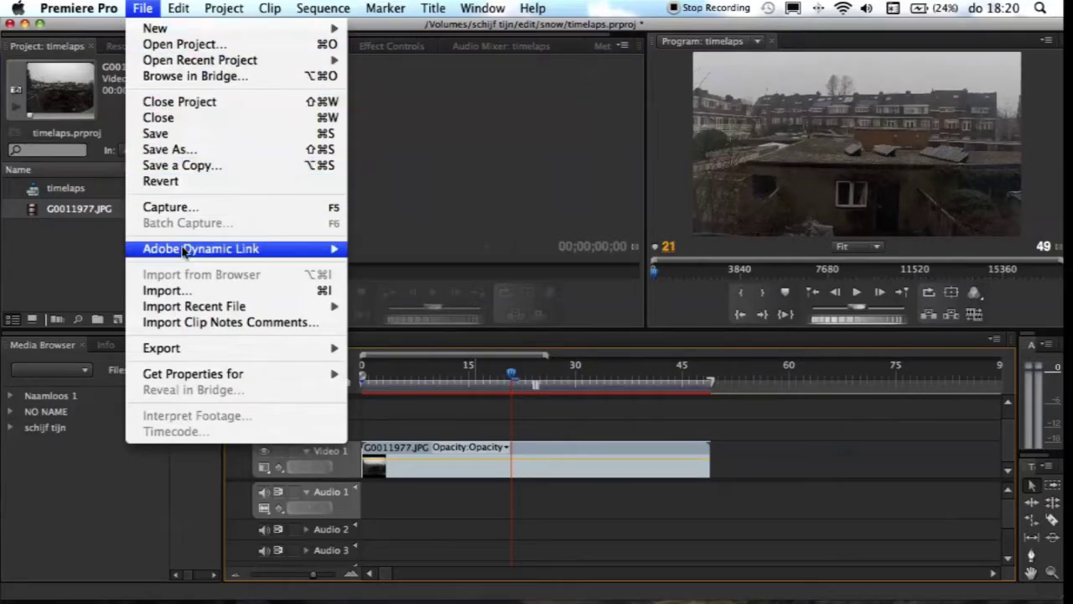
left_click(188, 293)
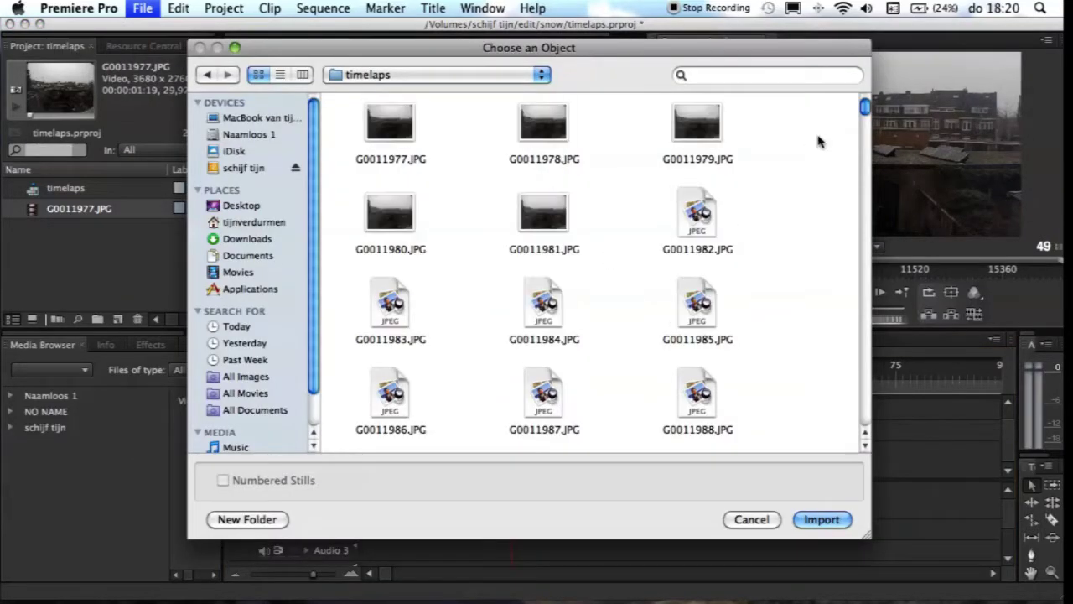
left_click_drag(864, 107, 866, 126)
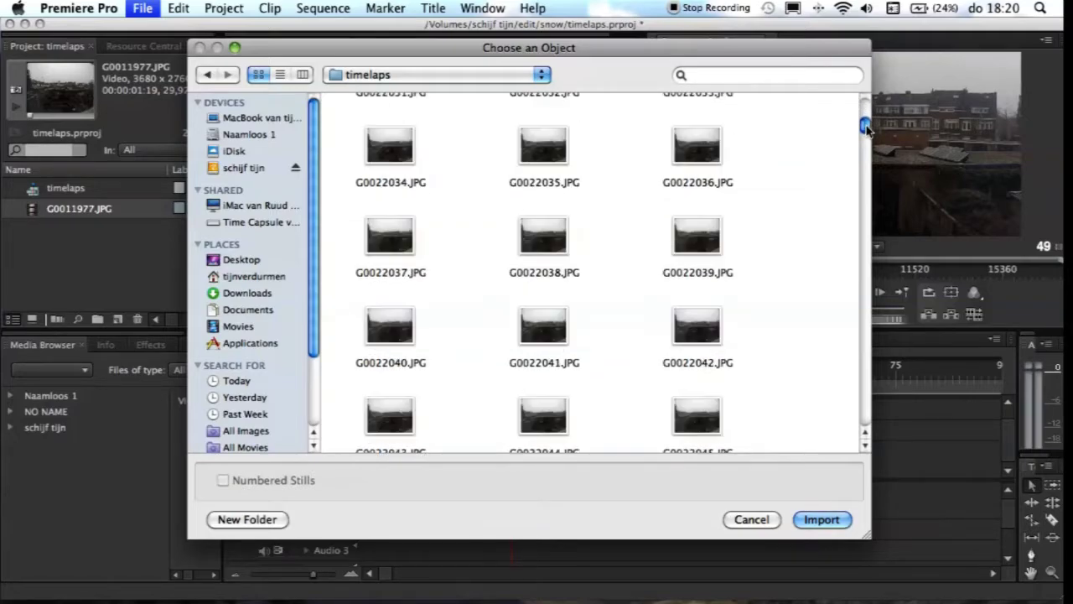
scroll(739, 197, "down", 4)
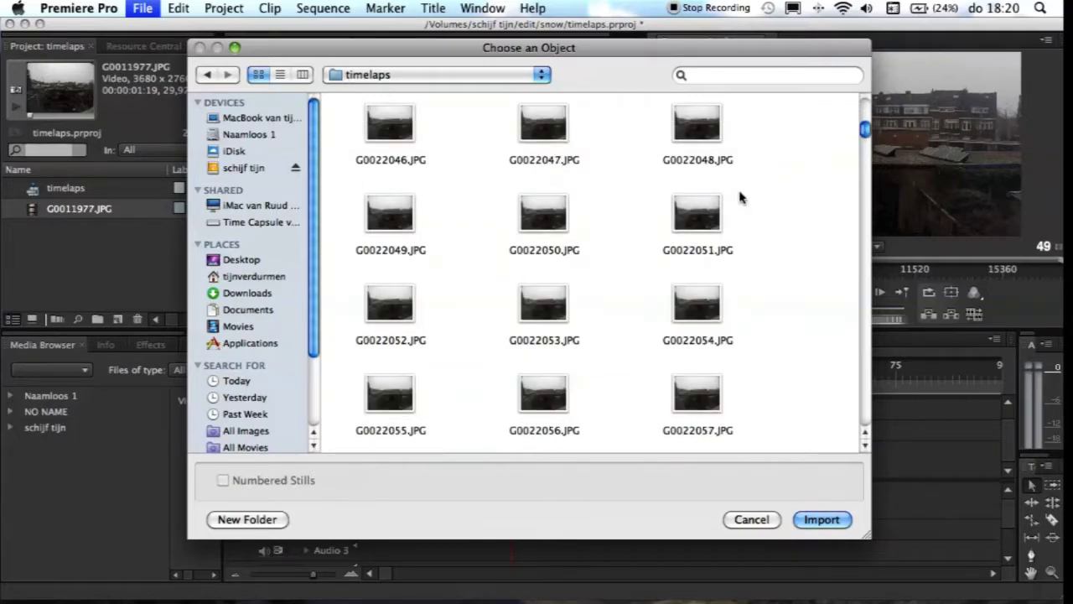
left_click(676, 210)
left_click(222, 480)
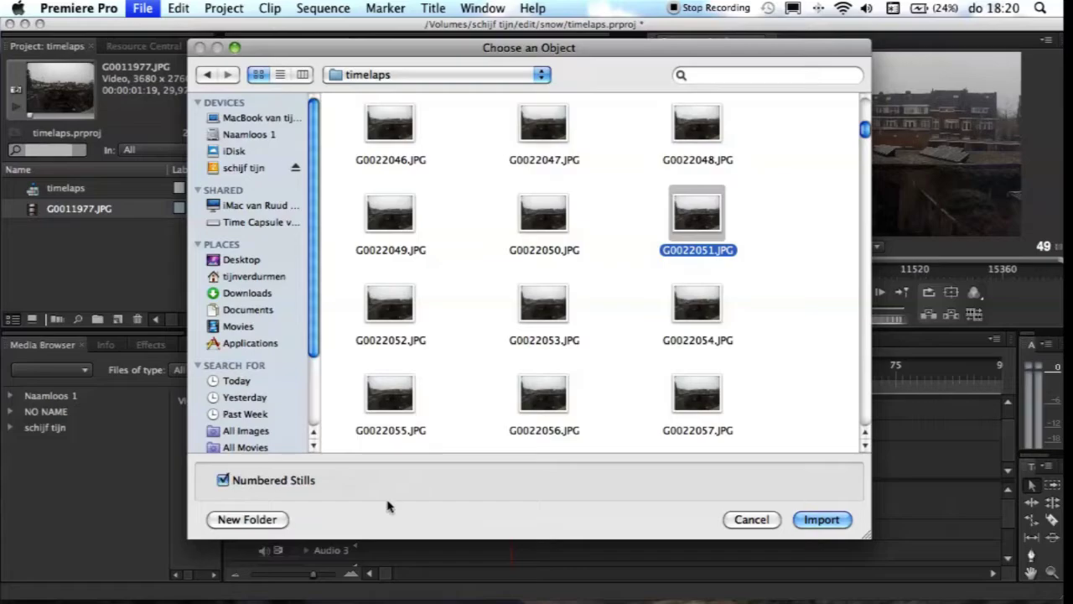
left_click(818, 518)
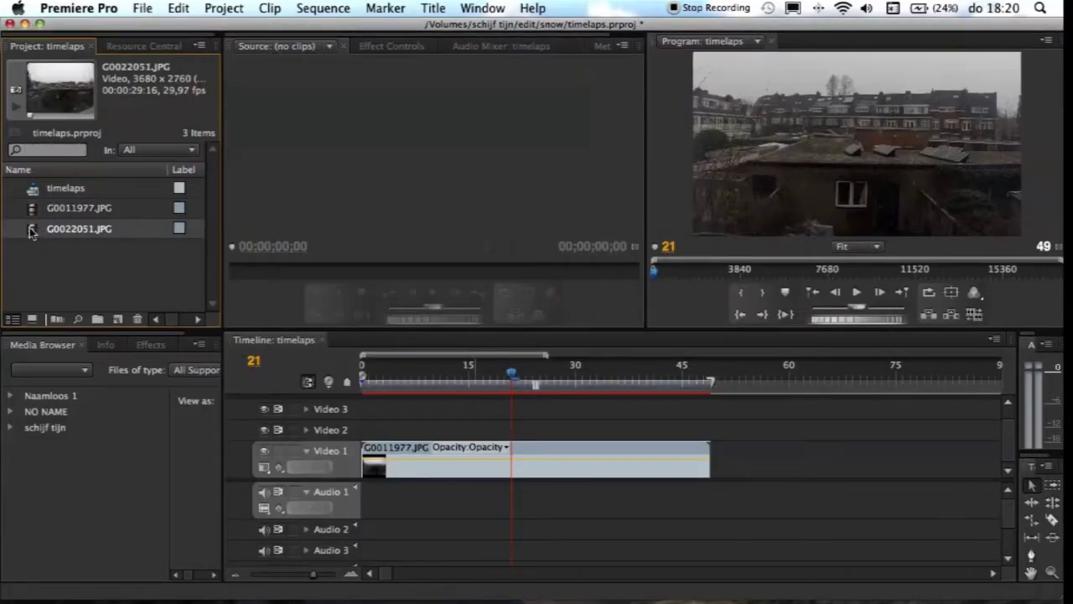
left_click_drag(826, 441, 711, 452)
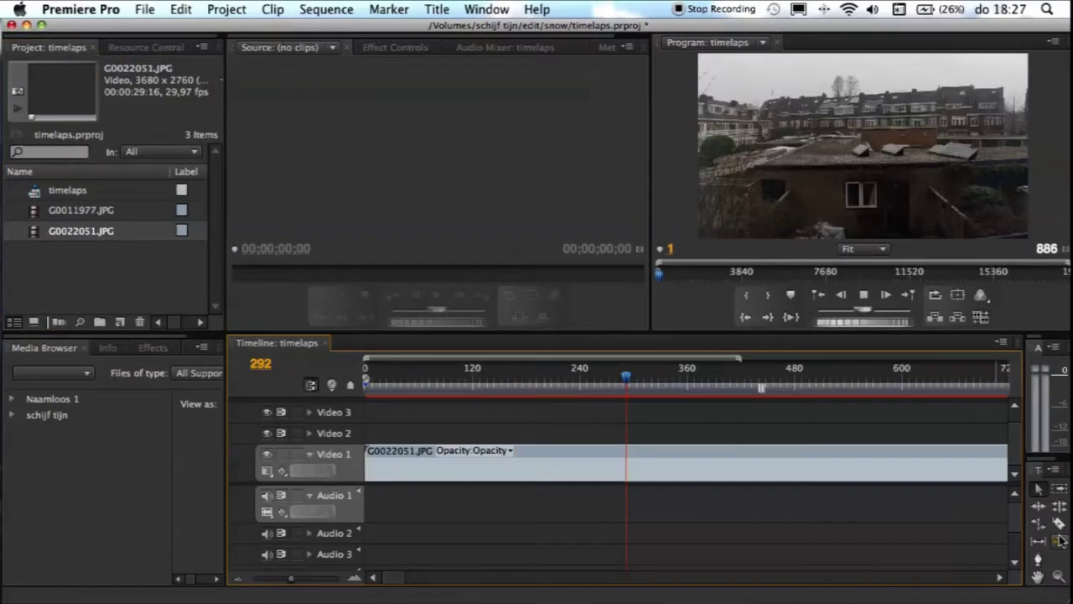
Razor the G0022051.JPG clip twice to isolate a middle section
key("c")
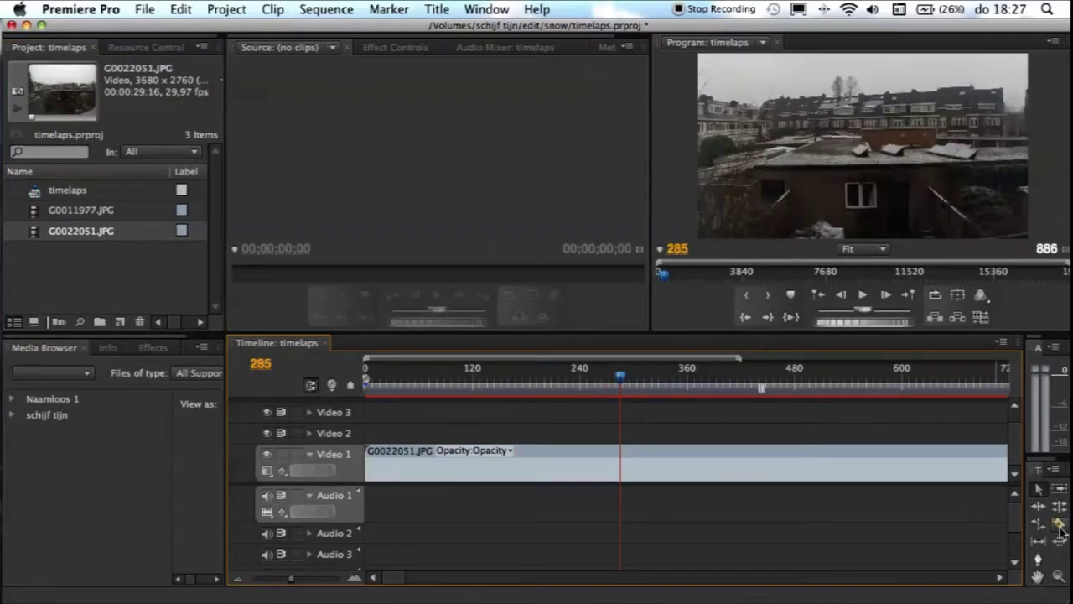
left_click(563, 476)
left_click(650, 478)
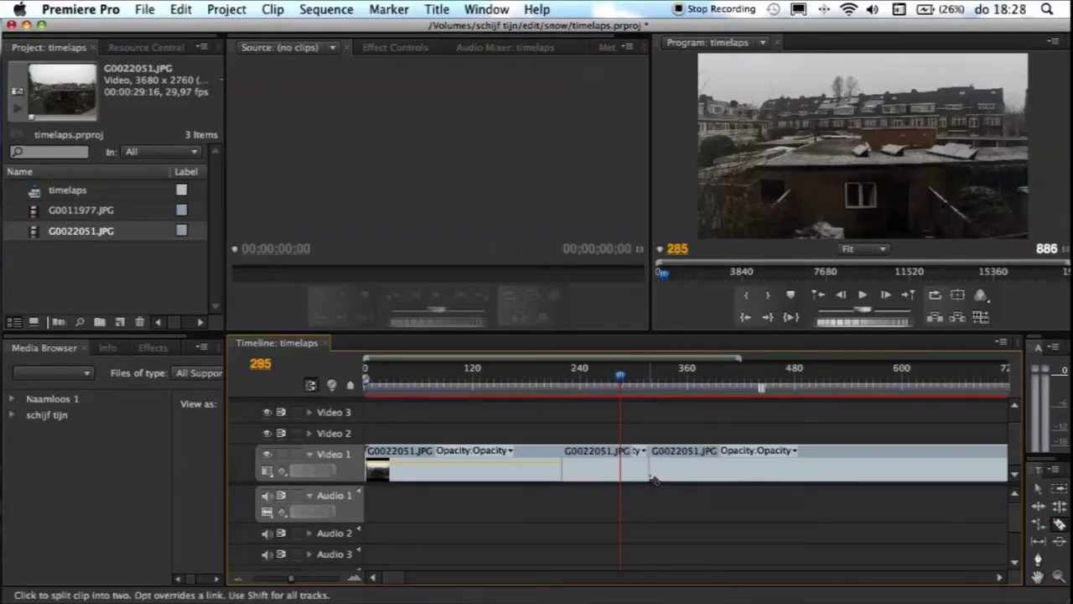
left_click(1038, 488)
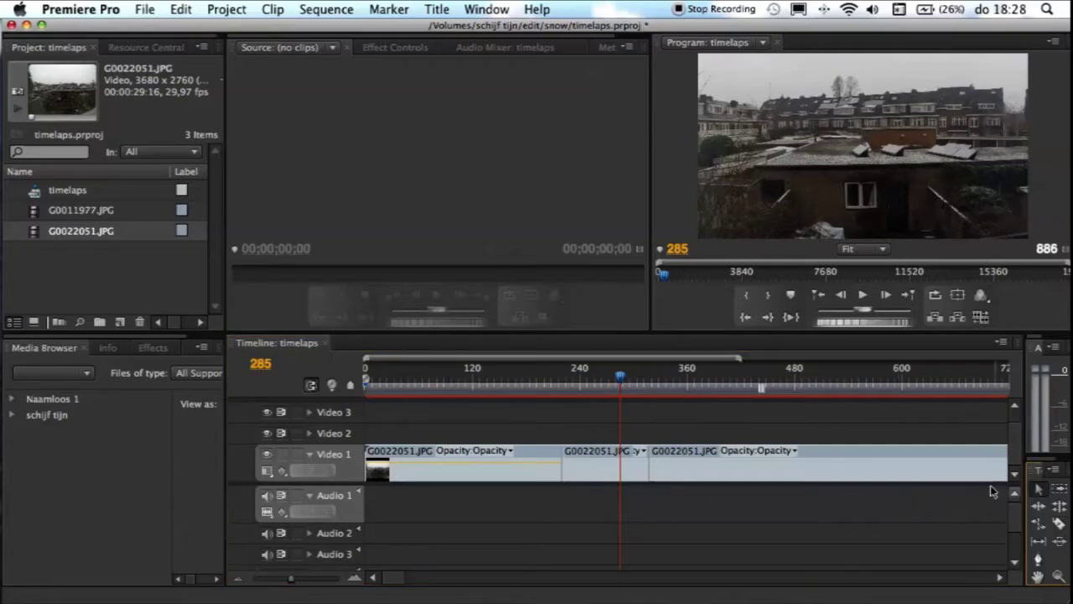
Speed the middle piece up to 200% and slide the last clip left to close the gap
left_click(608, 481)
right_click(608, 480)
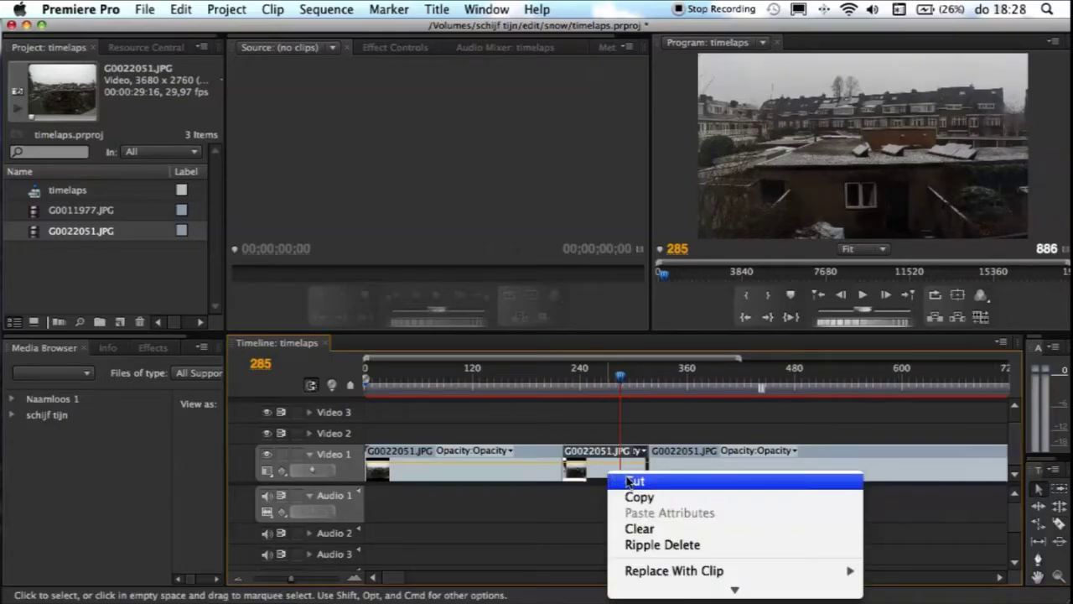
scroll(675, 537, "down", 5)
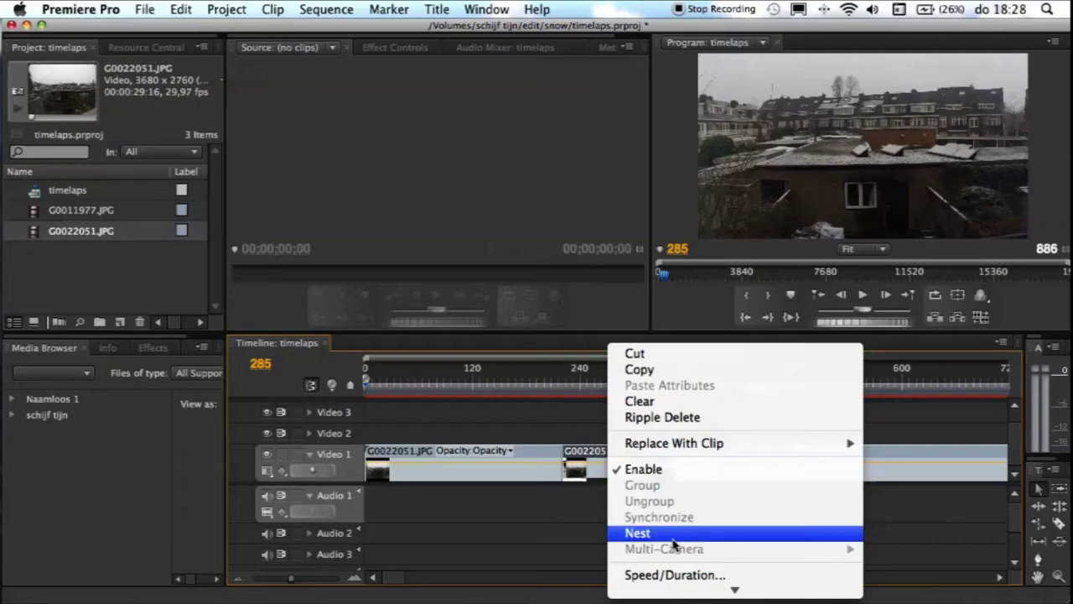
left_click(675, 574)
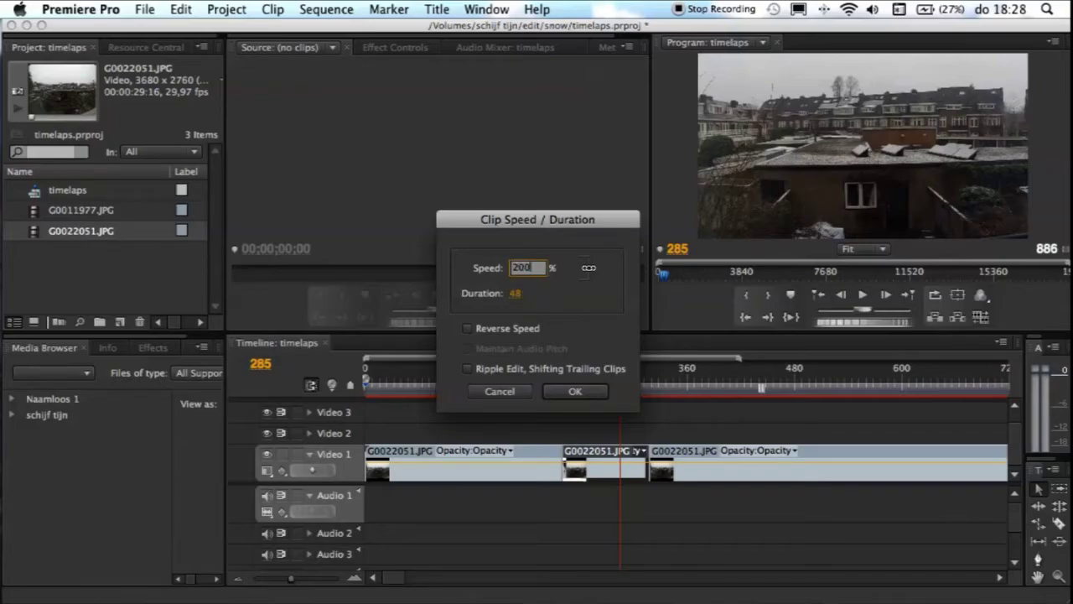
type("200")
key("Return")
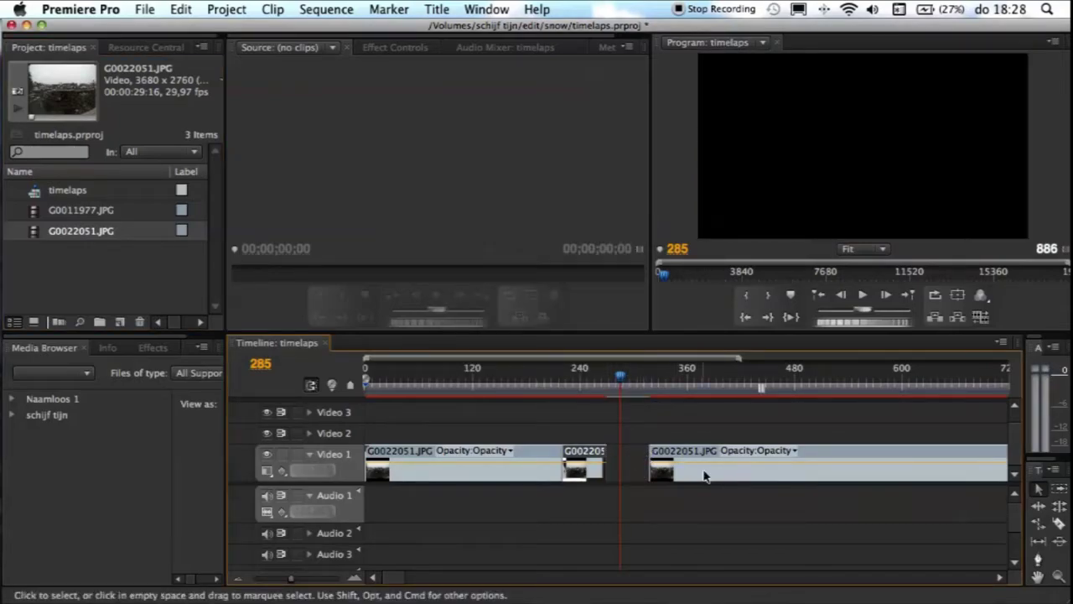
left_click_drag(704, 477, 662, 475)
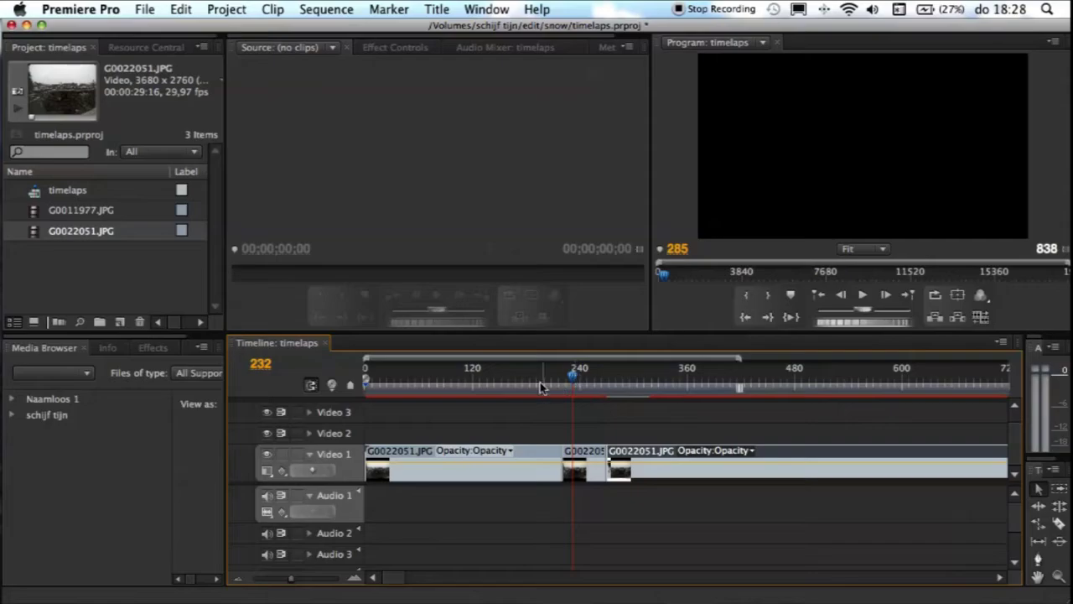
left_click_drag(541, 387, 583, 376)
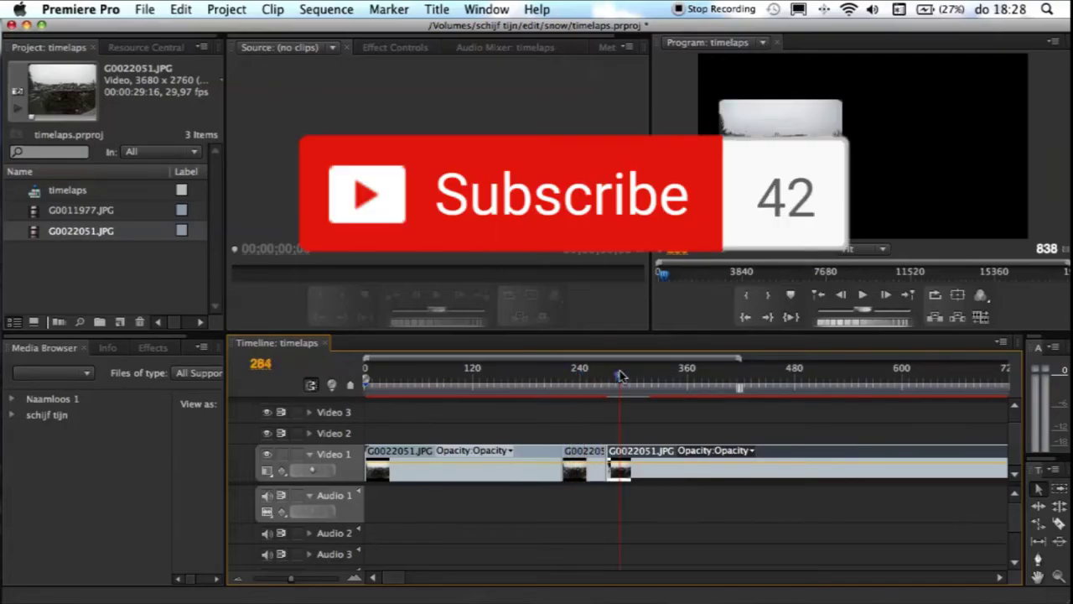
left_click_drag(621, 374, 452, 377)
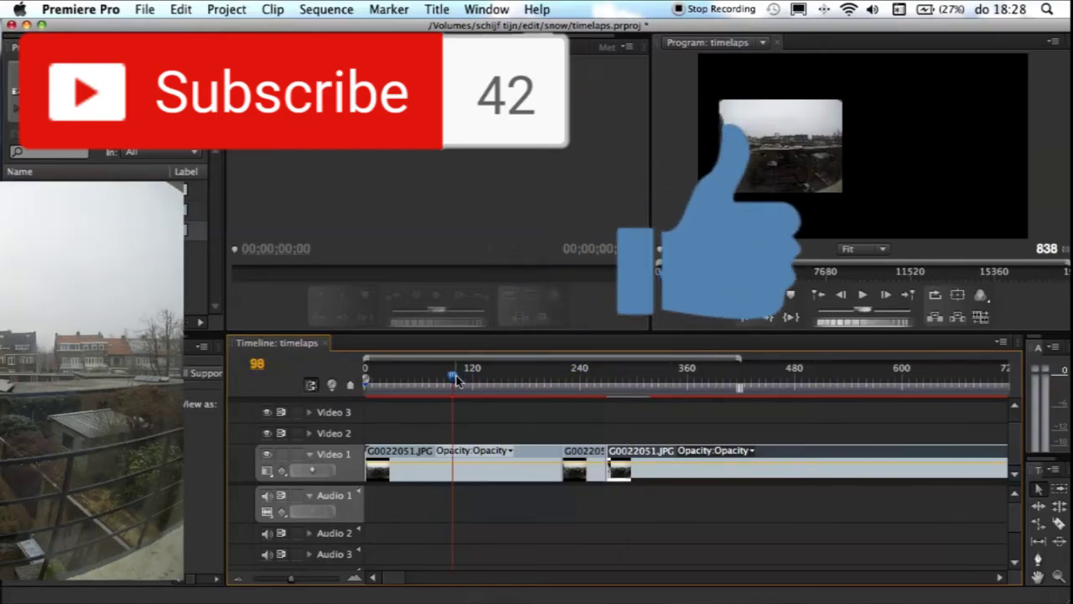